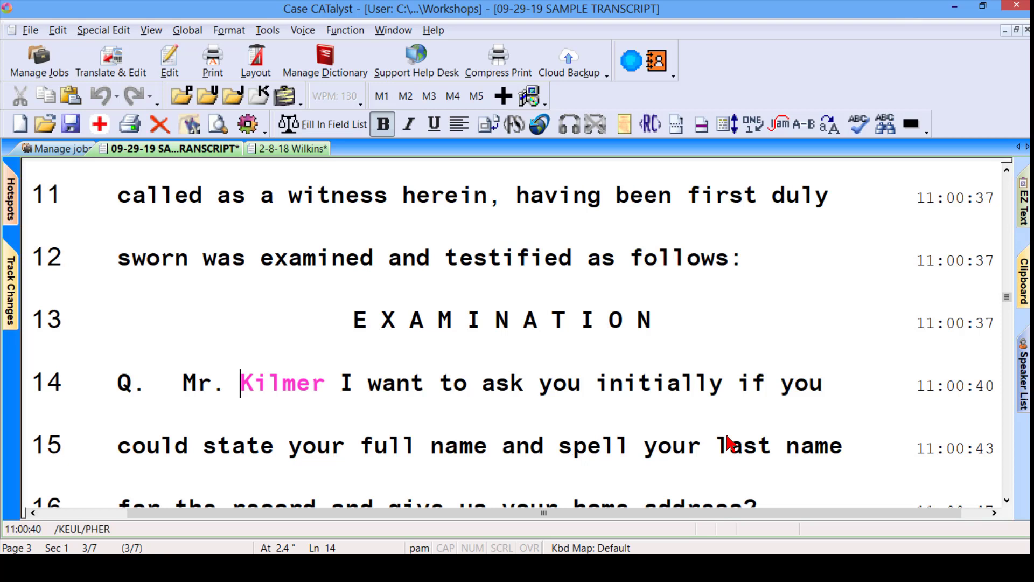
Step: Select the surname Kilmer on line 14 of the 09-29-19 sample transcript
key("ctrl+shift+Right")
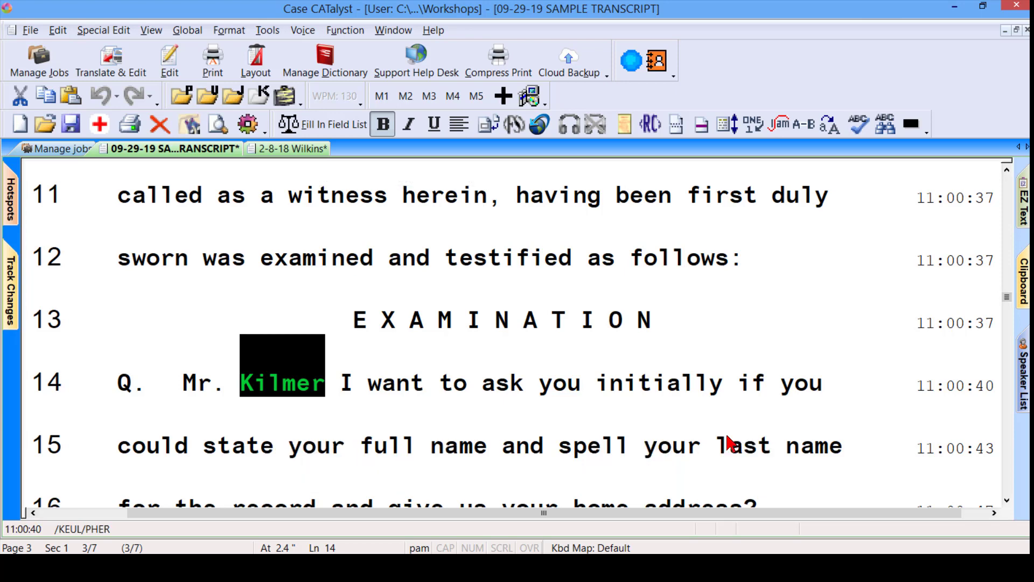
Step: Copy Wilkens from line 10 of the 2-8-18 Wilkins transcript and show the Clipboard pane
key("ctrl+Tab")
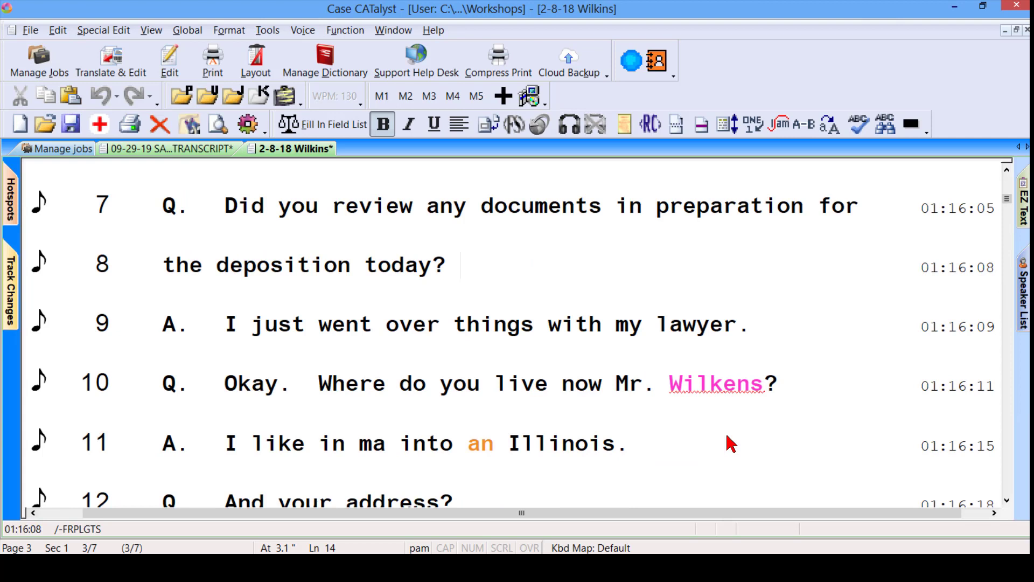
double_click(732, 384)
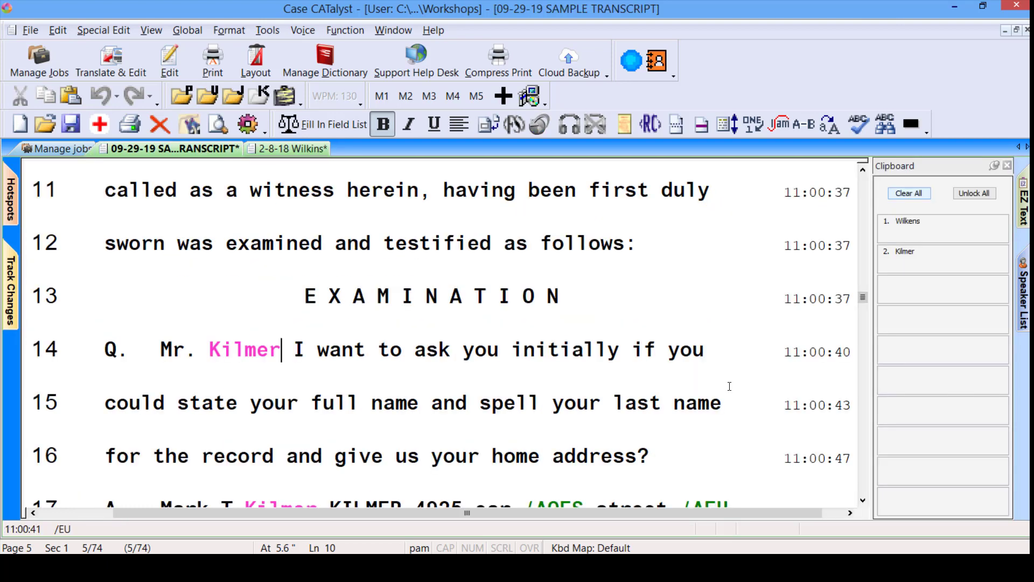
left_click(153, 30)
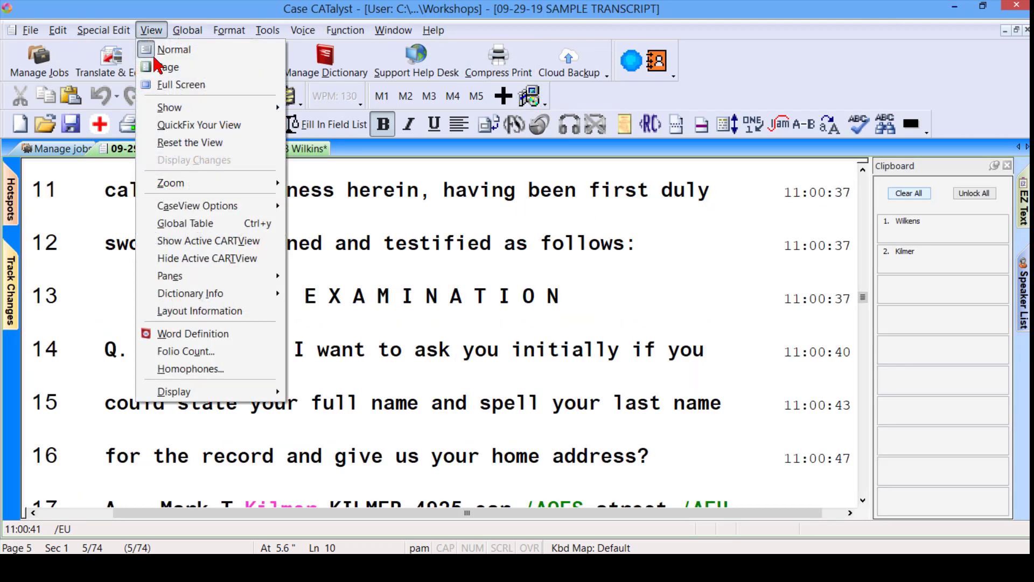
mouse_move(235, 277)
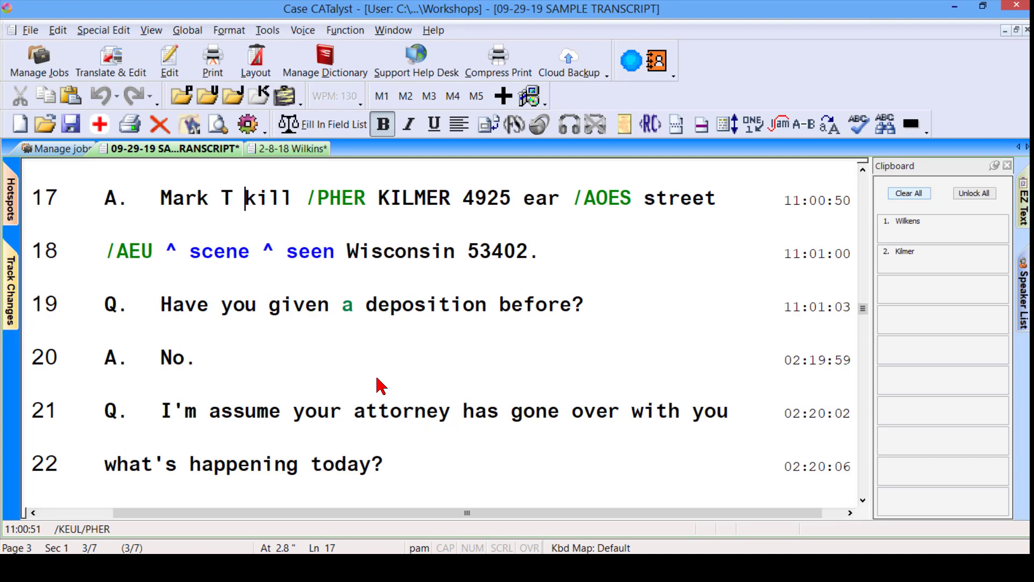
Step: Globally define steno /PHER as Kilmer from clipboard entry 2, then lock that entry
key("ctrl+shift+Right")
key("ctrl+shift+Right")
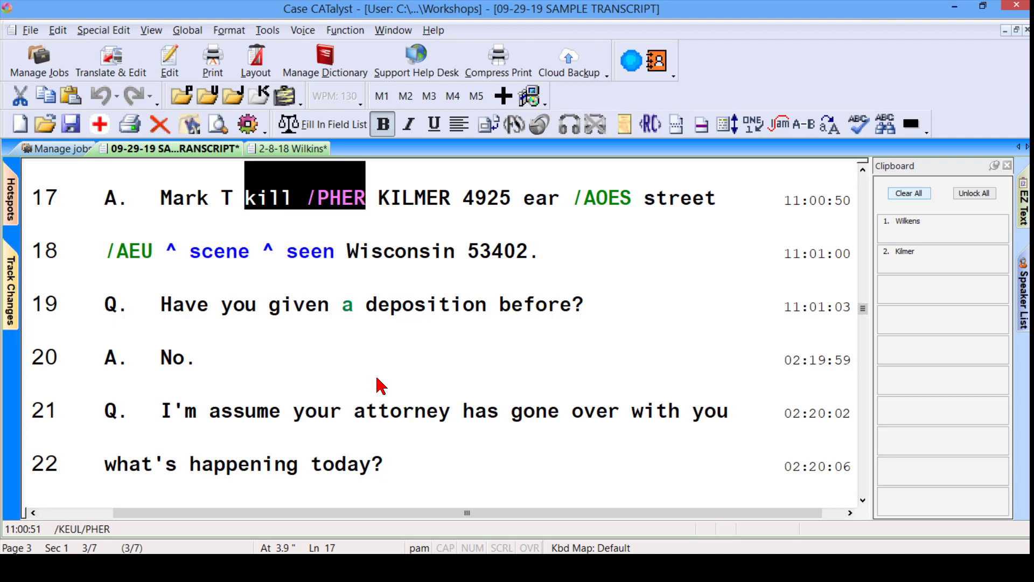
key("ctrl+g")
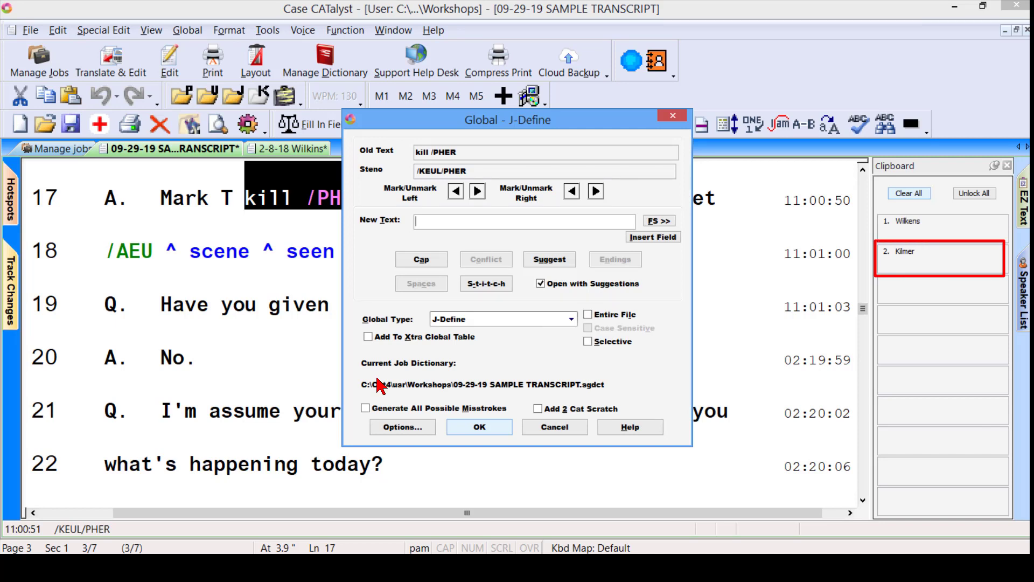
key("F11")
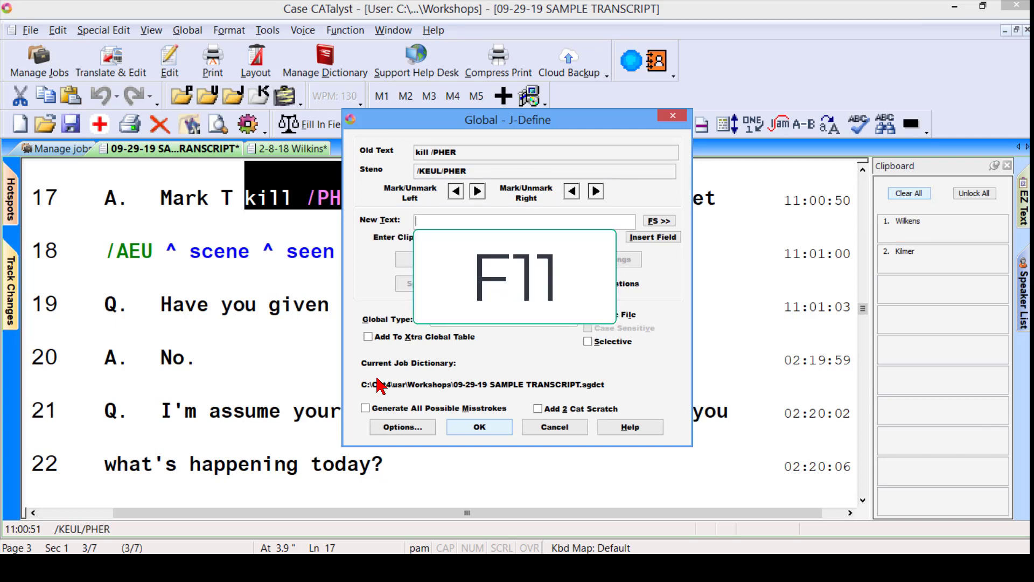
key("2")
key("Return")
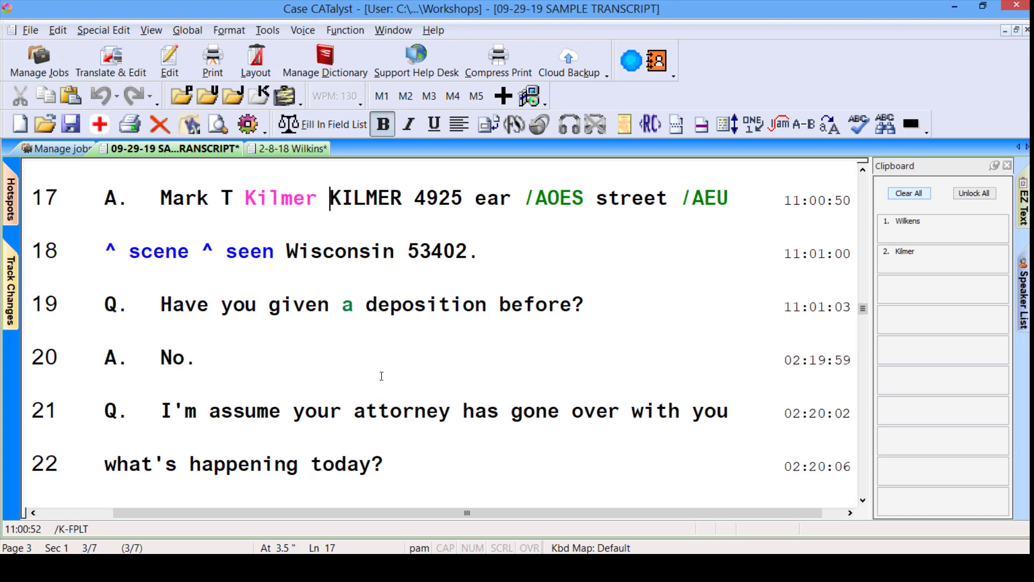
right_click(896, 258)
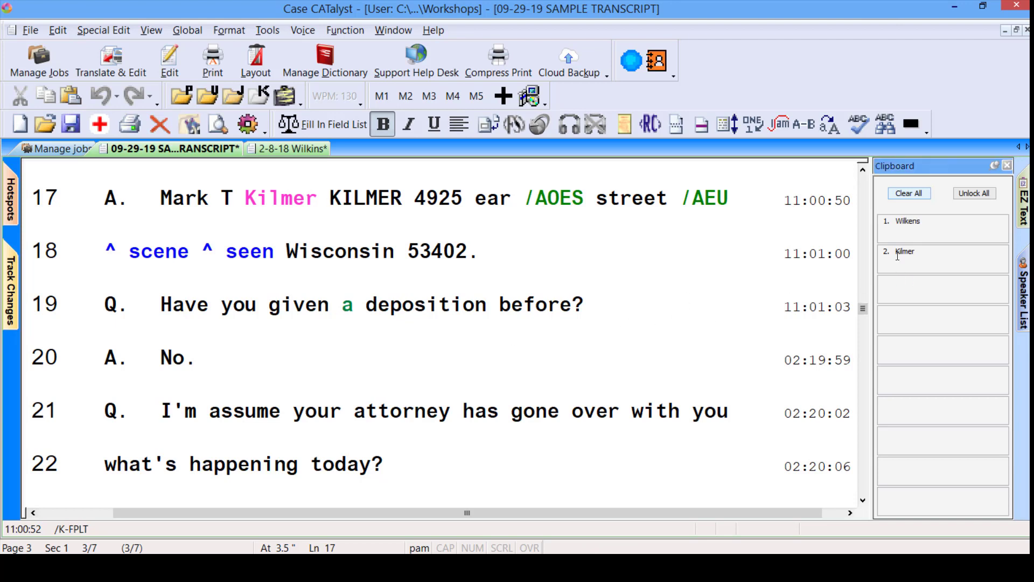
left_click(788, 287)
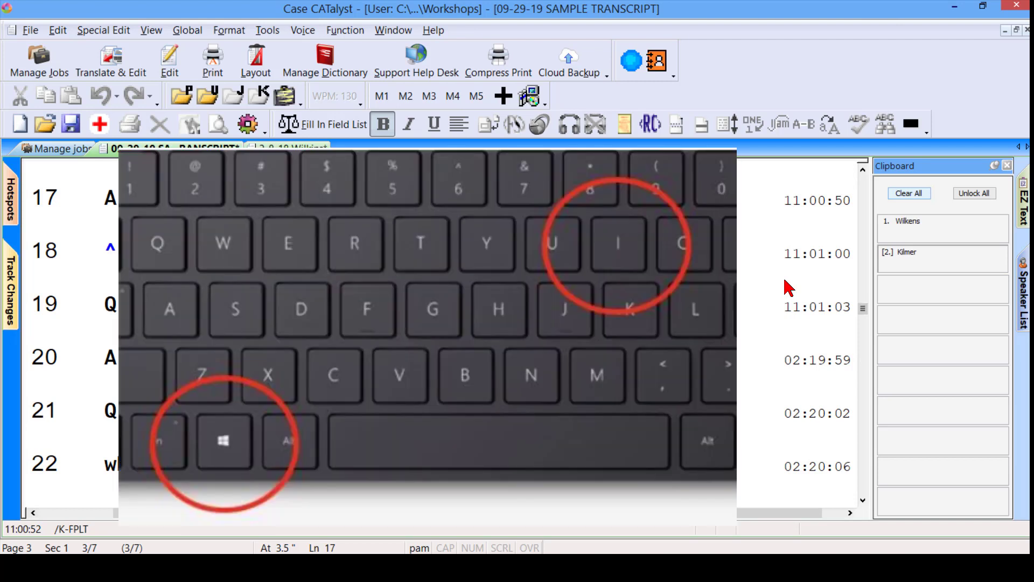
Step: Open Windows Settings from the Start menu and visit the System category
key("super+i")
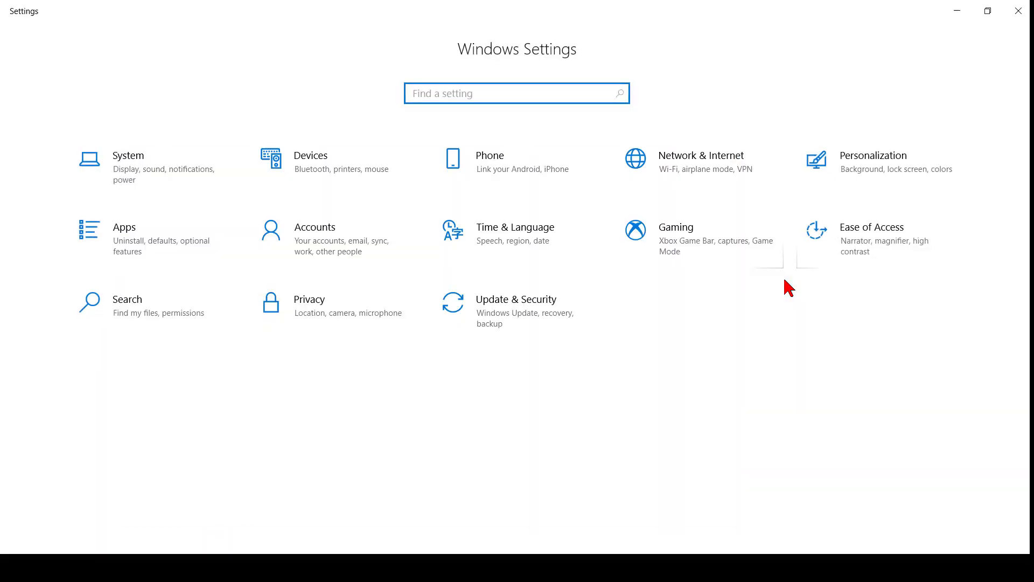
key("super")
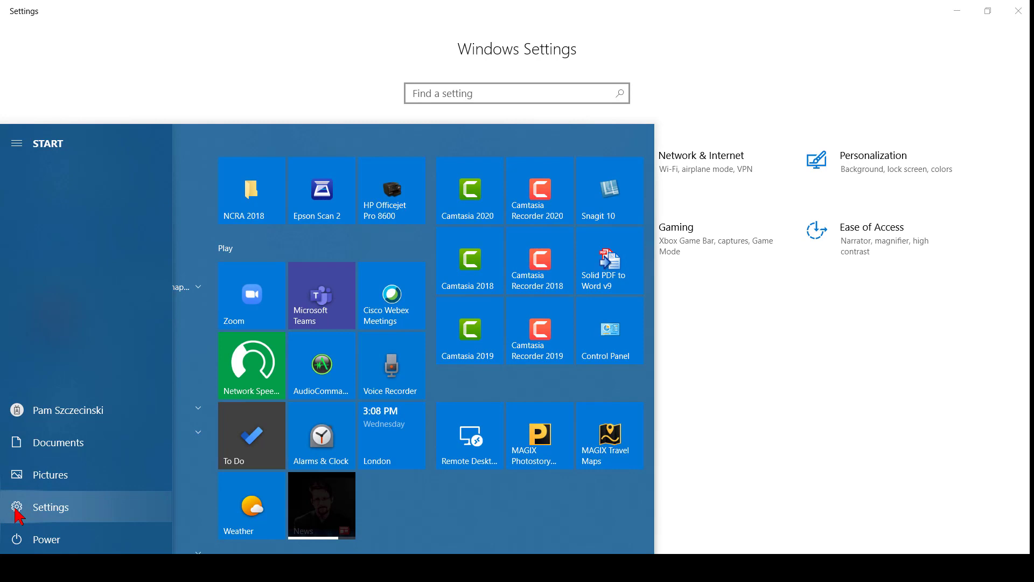
left_click(16, 509)
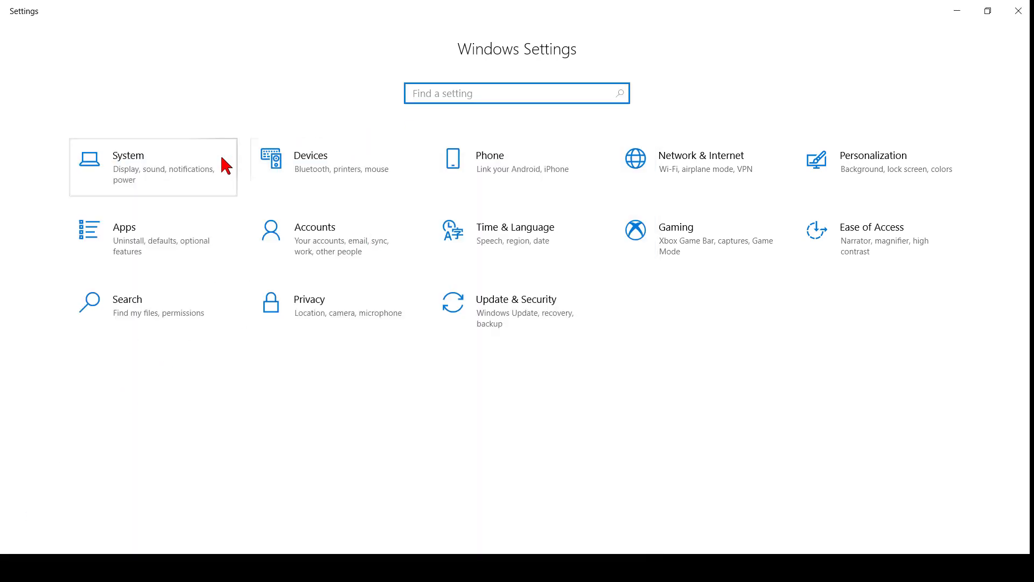
left_click(172, 166)
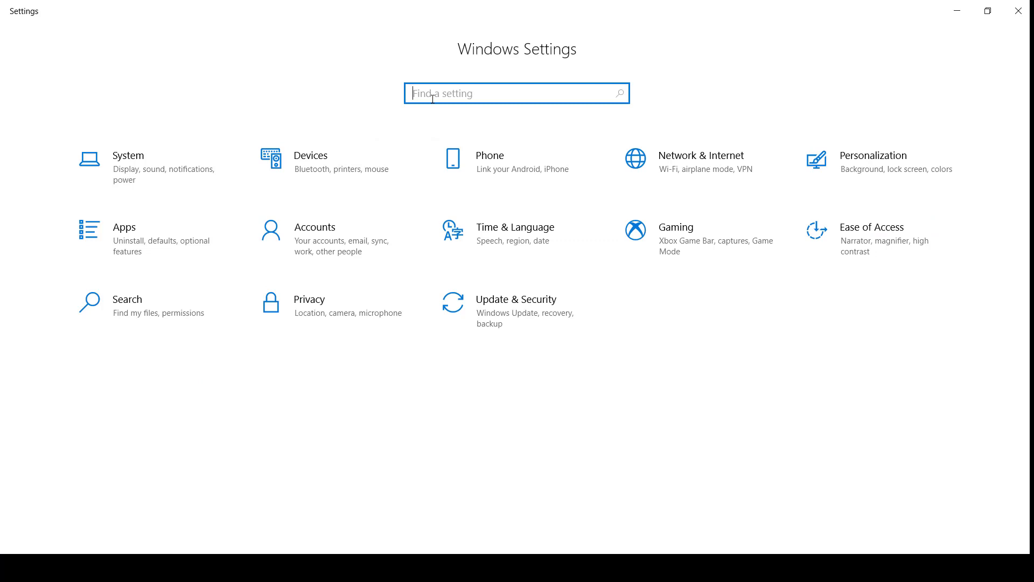
Step: Check the Clipboard settings page, then copy the upcoming Zoom meeting invitation
type("clipb")
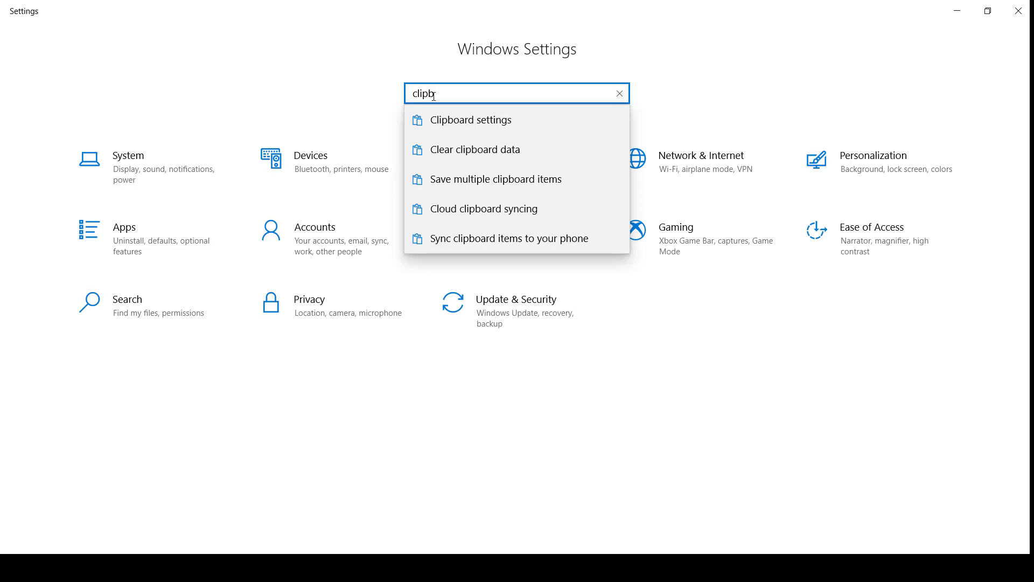
left_click(469, 132)
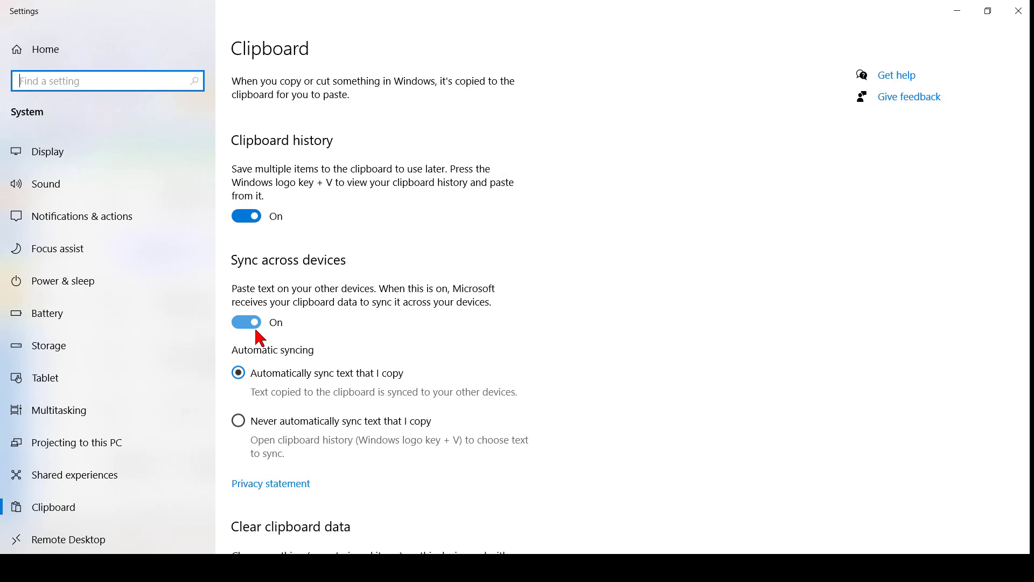
key("alt+Tab")
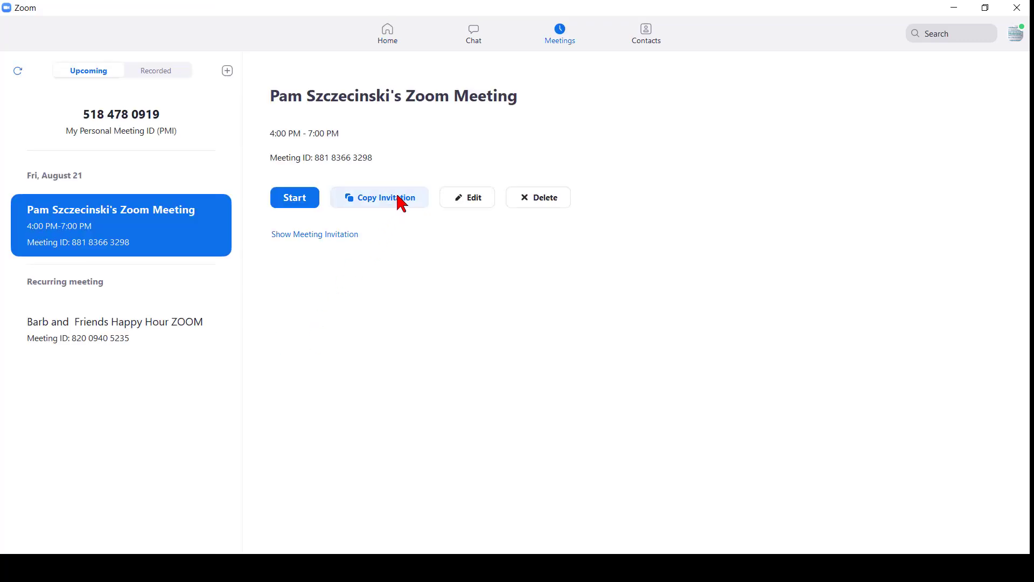
left_click(399, 199)
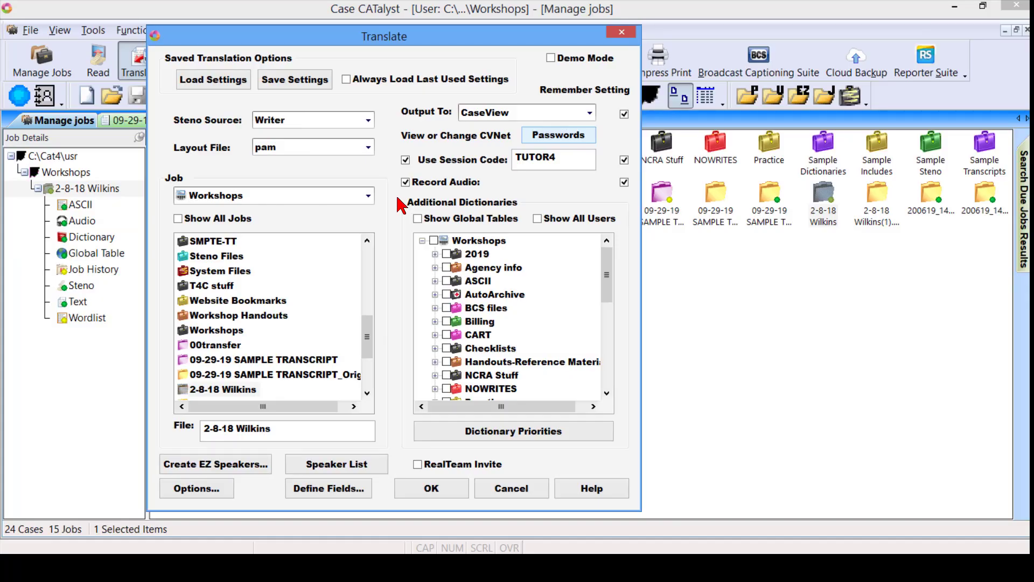
Step: Generate a CaseViewNet Browser Edition link from the CaseView passwords and acknowledge the copy message
left_click(576, 139)
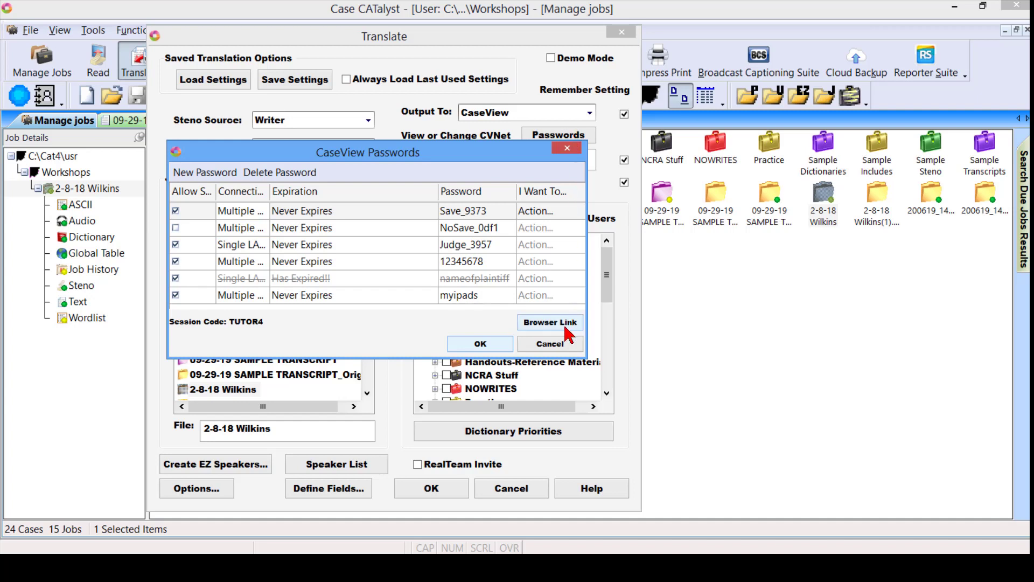
left_click(565, 325)
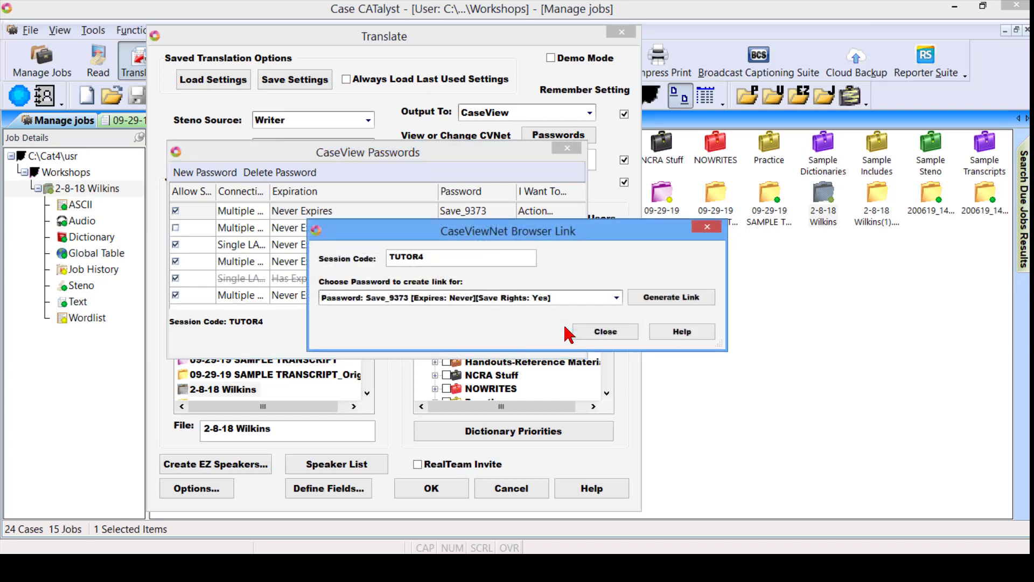
left_click(681, 298)
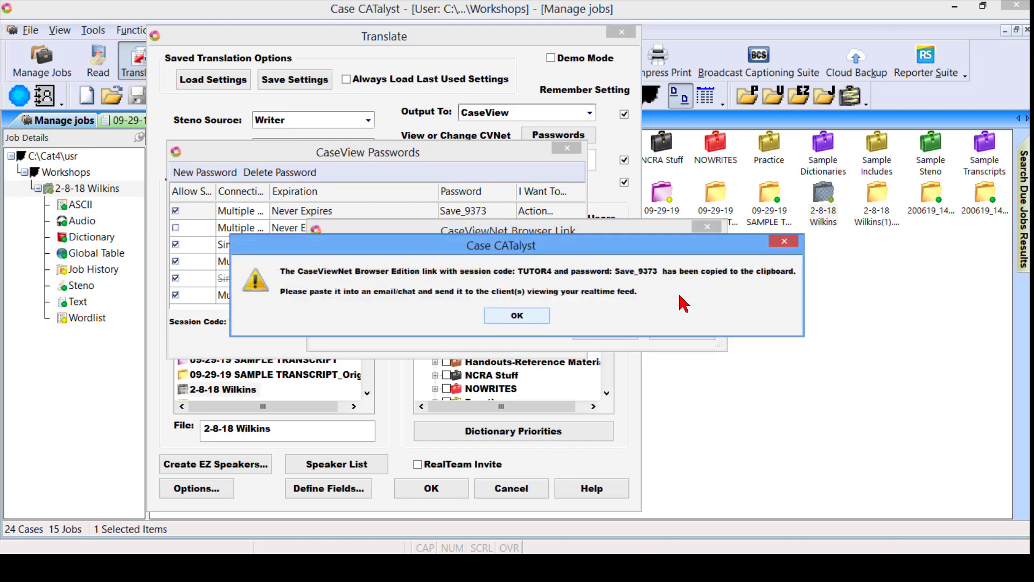
left_click(517, 316)
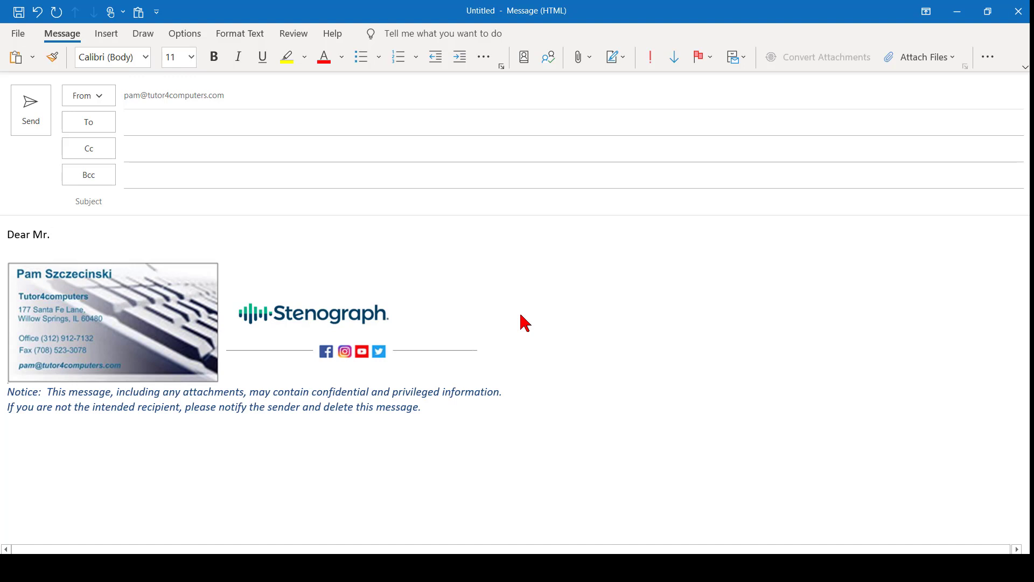
Step: Replace the pasted link after 'Dear Mr.' with Wilkens from clipboard history, deleting the duplicate
key("ctrl+v")
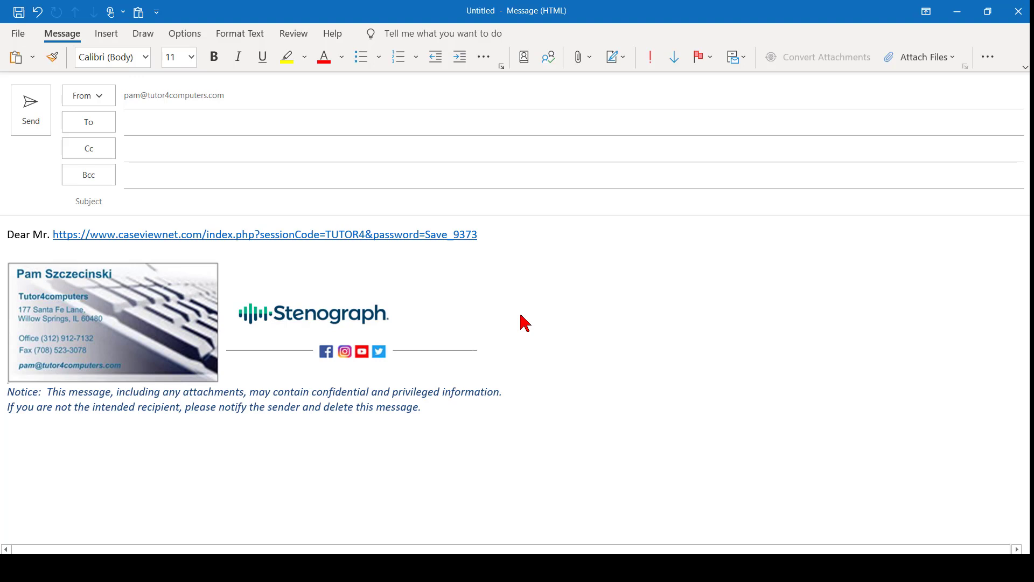
key("ctrl+z")
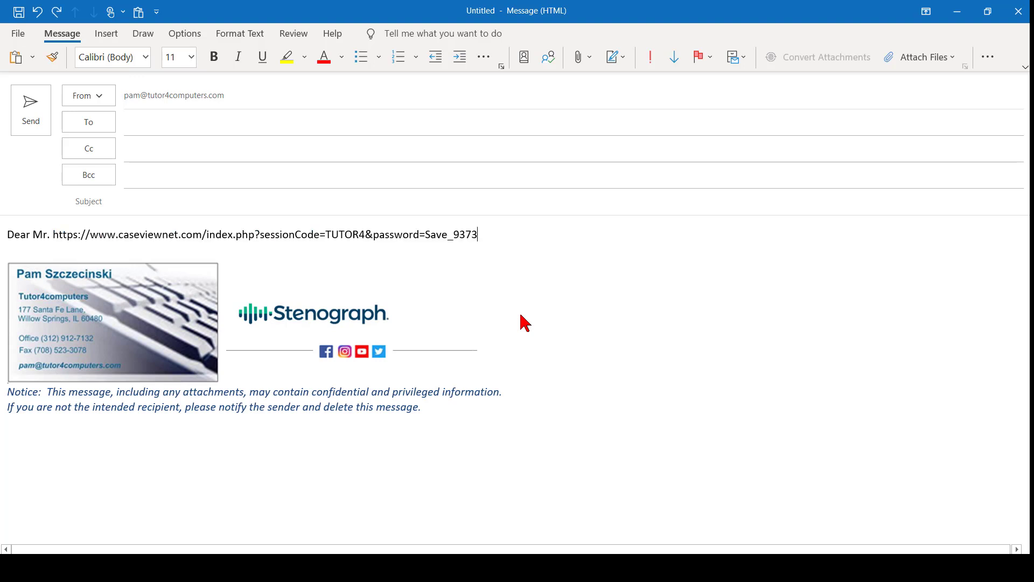
key("ctrl+z")
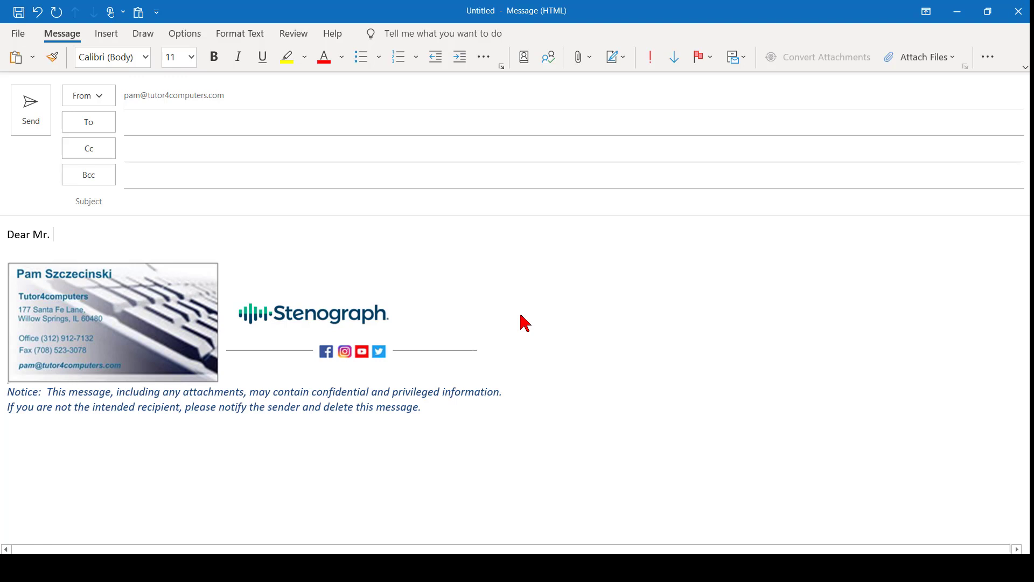
key("super+v")
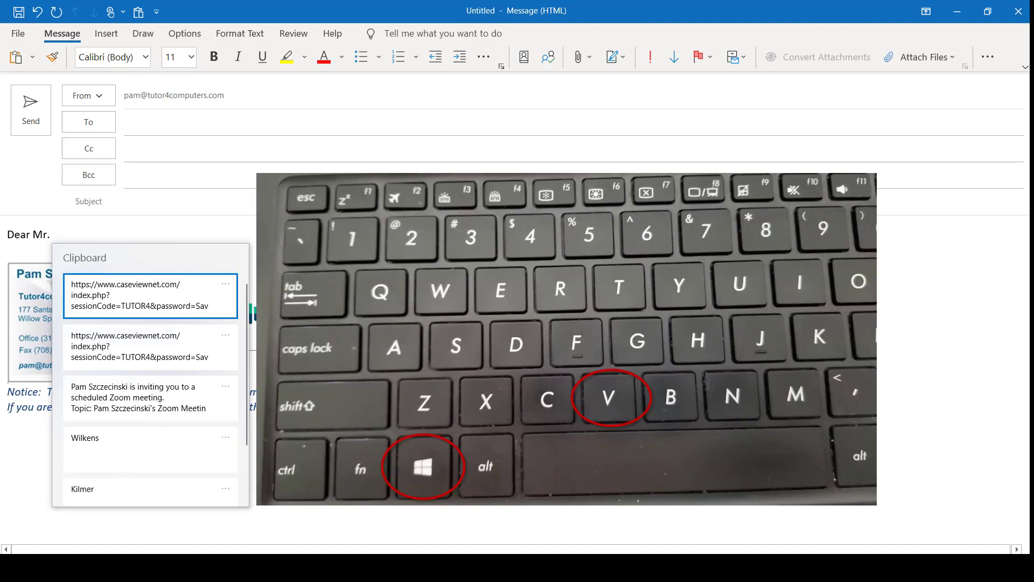
left_click(117, 443)
key("ctrl+v")
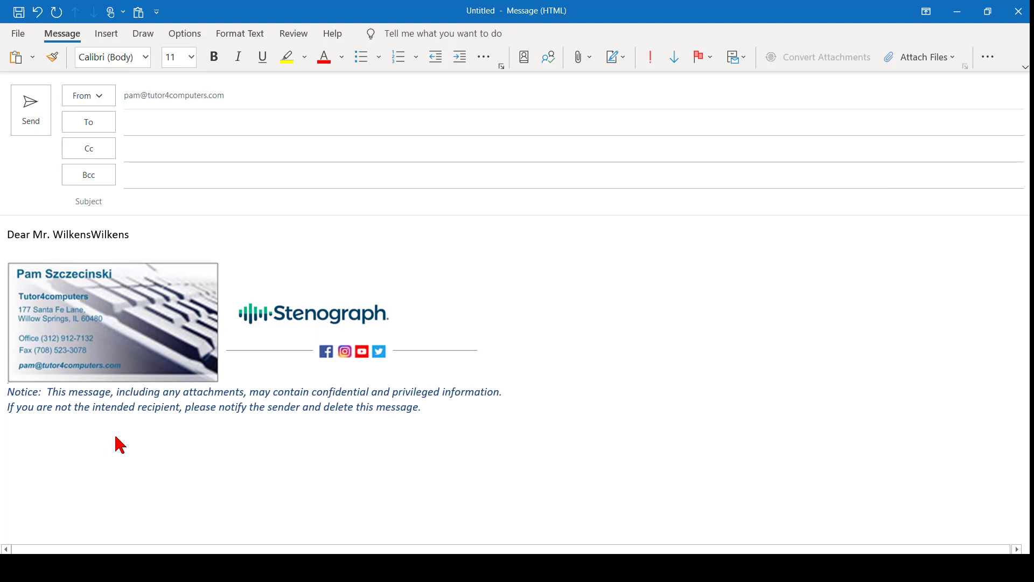
key("BackSpace")
key("BackSpace")
key("BackSpace")
key("BackSpace")
key("BackSpace")
key("BackSpace")
key("BackSpace")
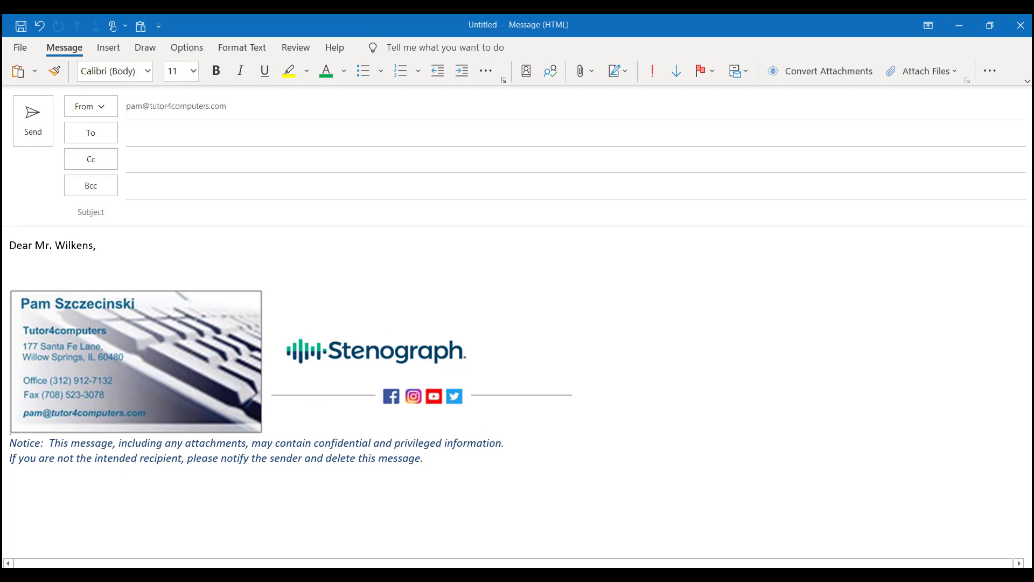
Step: Paste the CaseViewNet link and the Zoom invitation on new lines below the greeting
key("ctrl+z")
key("super+v")
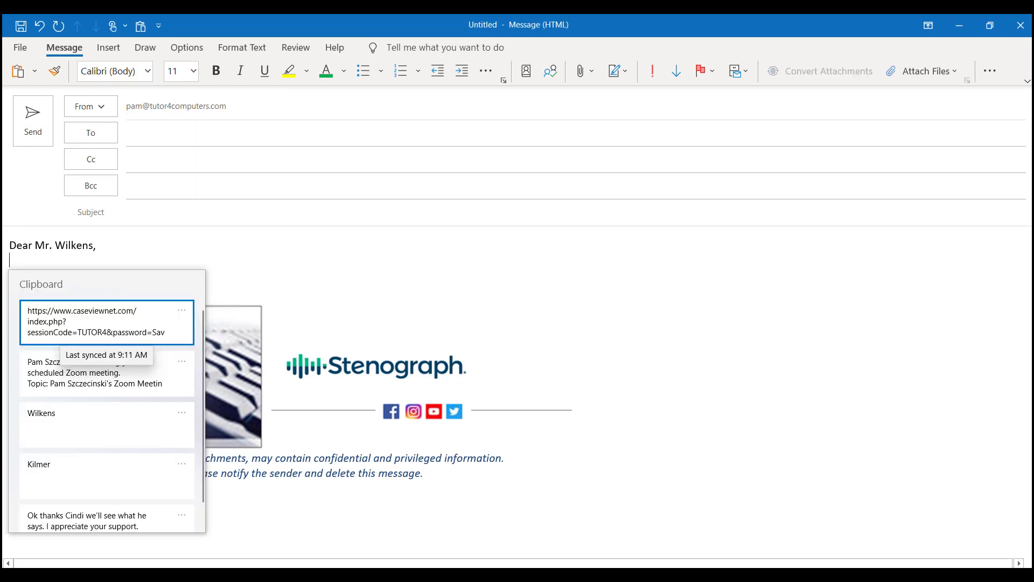
left_click(125, 325)
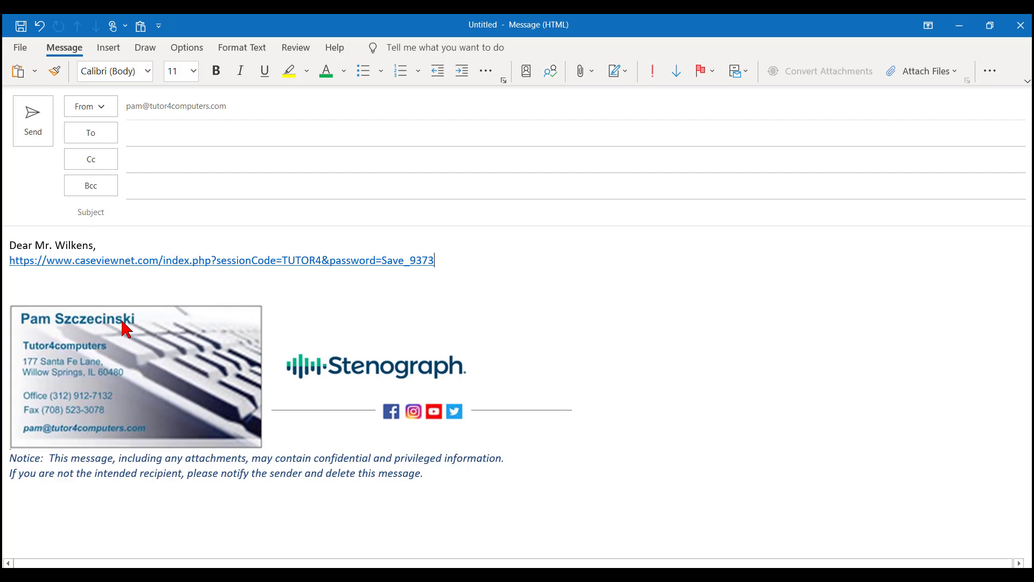
key("Return")
key("super+v")
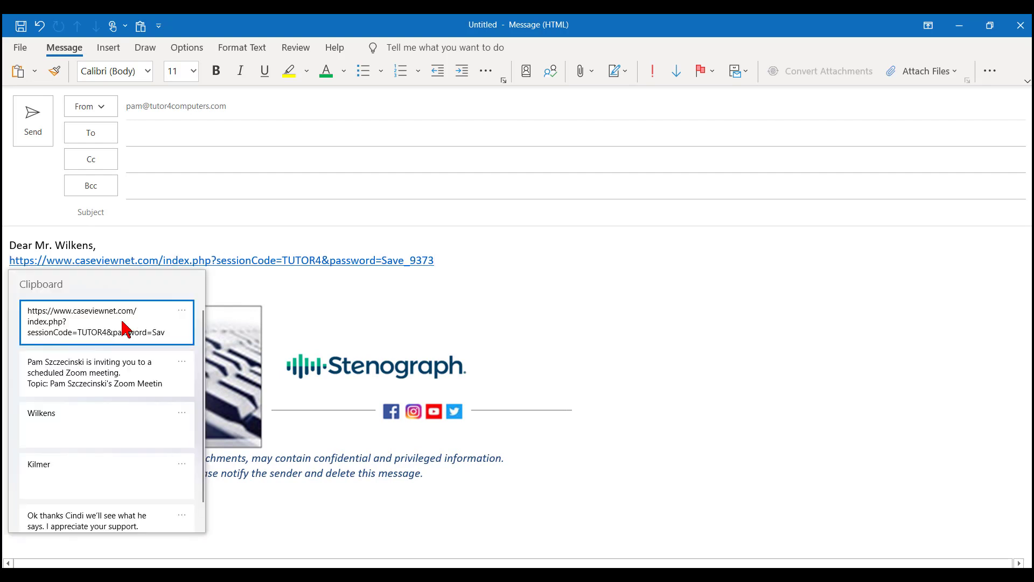
left_click(123, 380)
scroll(123, 379, "up", 5)
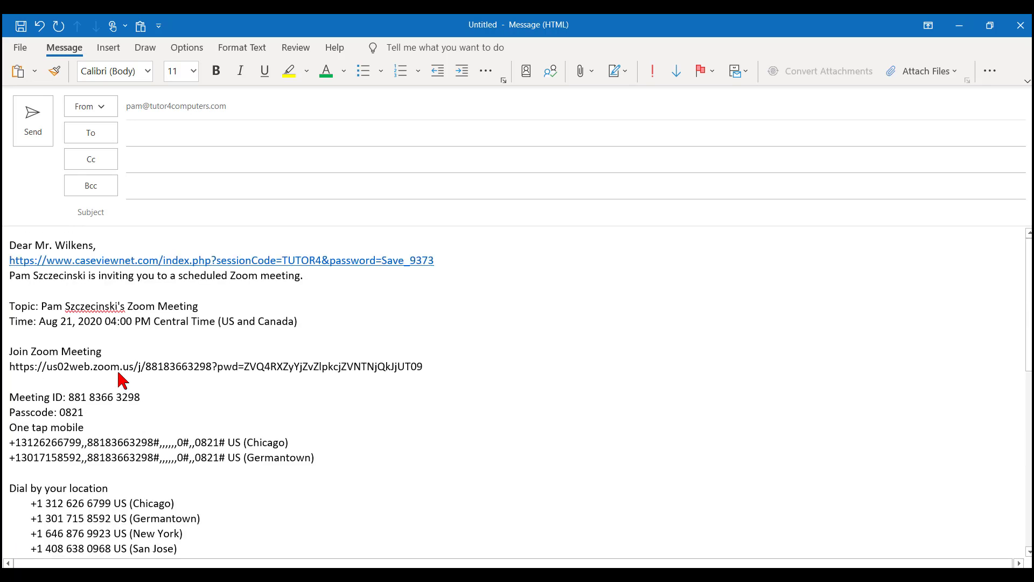
key("super+v")
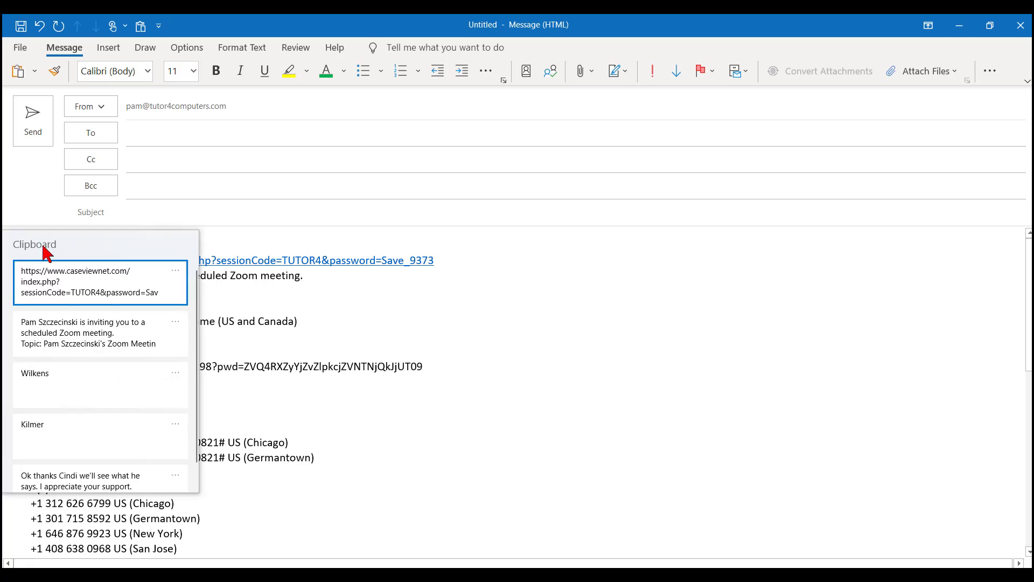
Step: Pin the Wilkens entry in clipboard history, then switch to the Tutor4Computers website
left_click(176, 271)
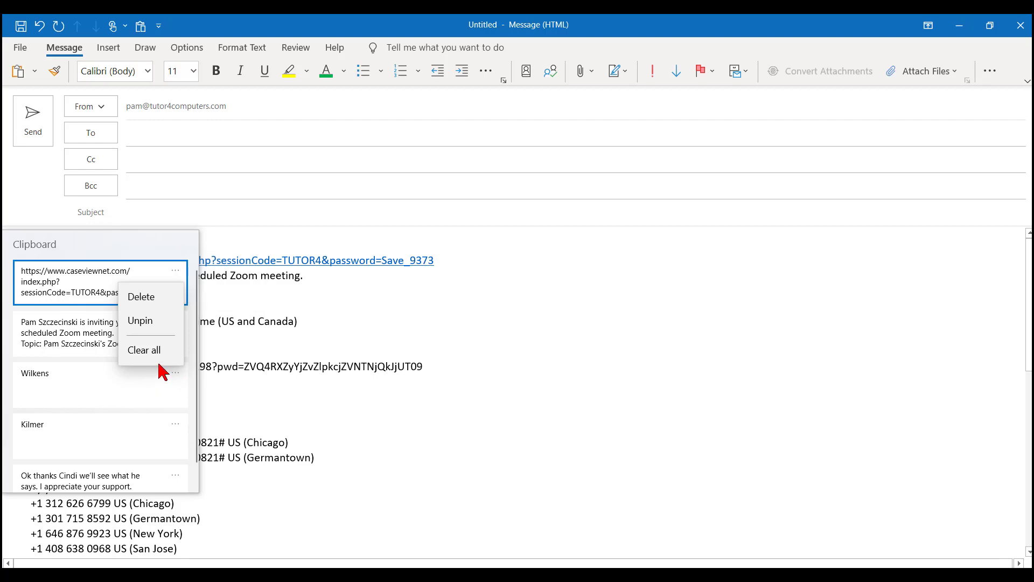
left_click(165, 384)
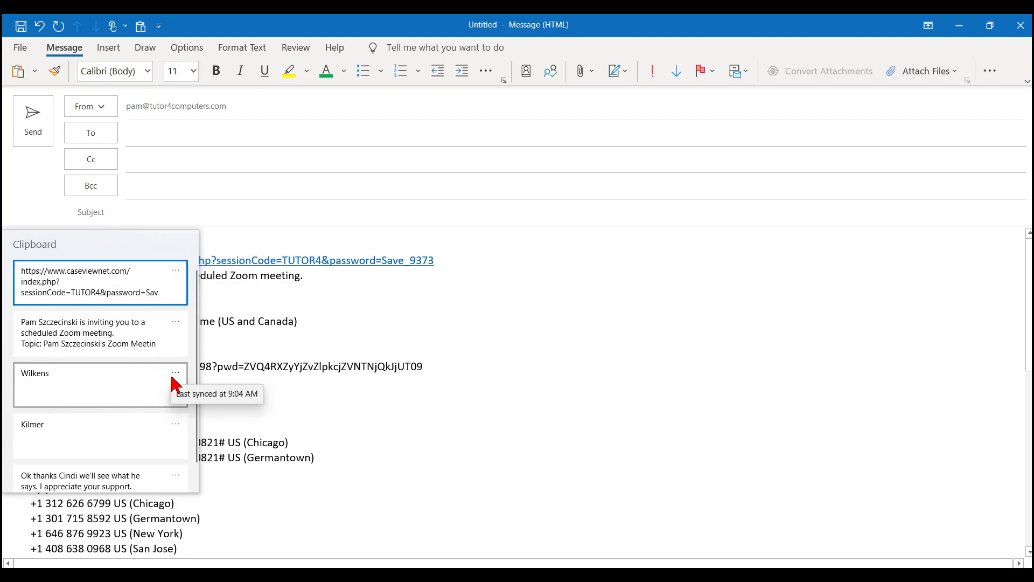
left_click(174, 374)
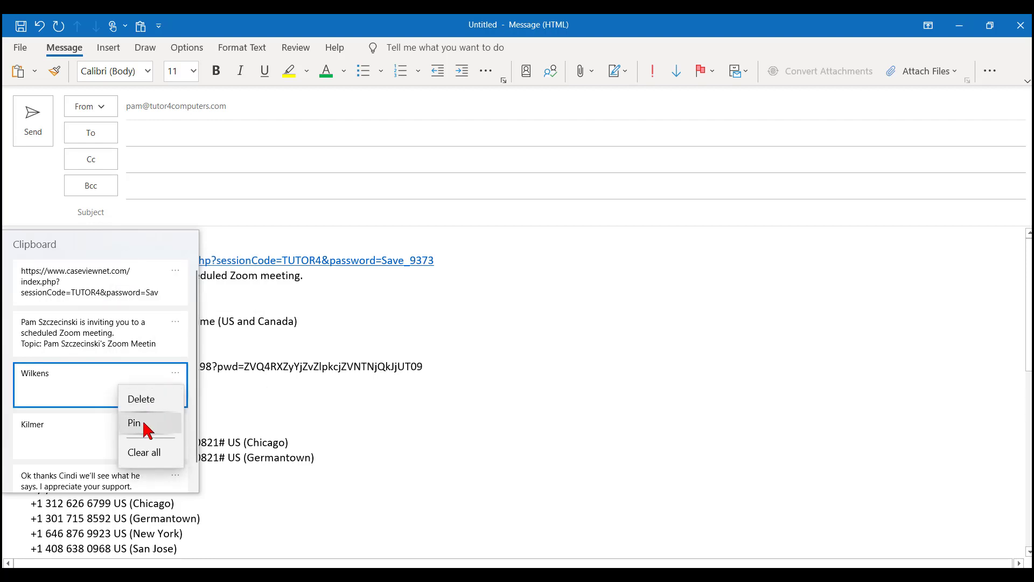
left_click(145, 425)
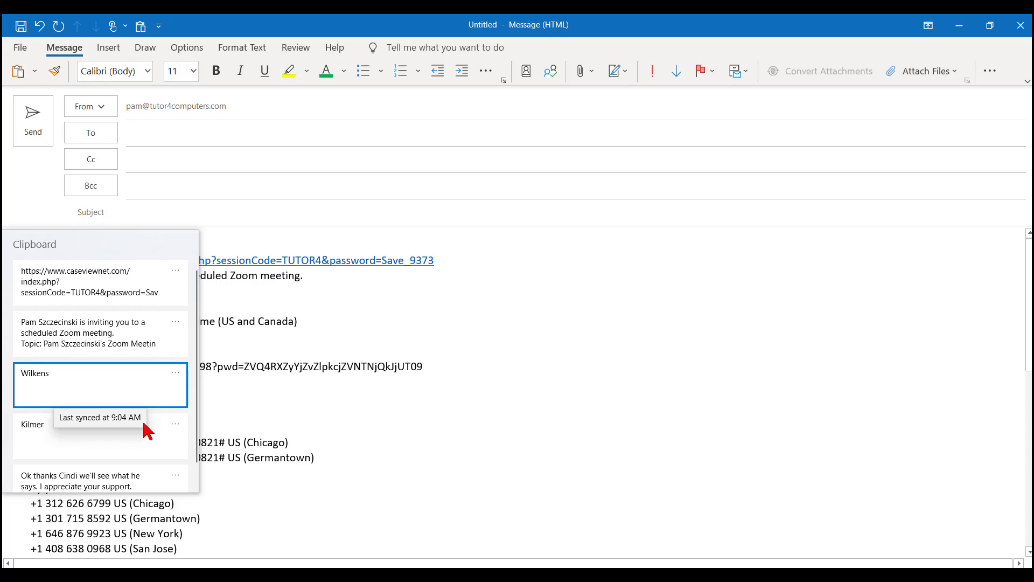
key("Escape")
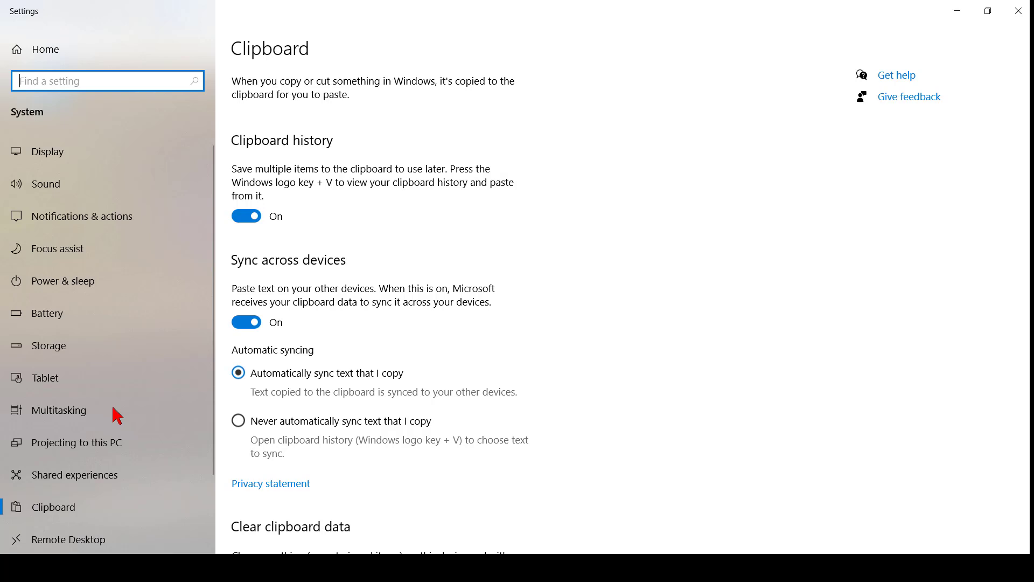
key("alt+Tab")
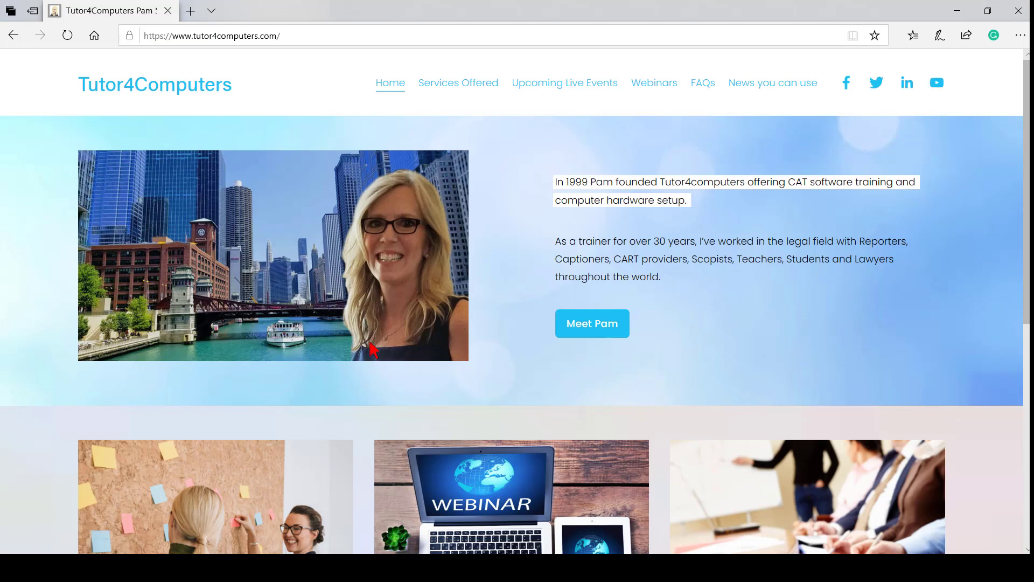
Step: Open Upcoming Live Events and scroll to the July 18th, 2020 Zoom Summer Seminar
left_click(775, 93)
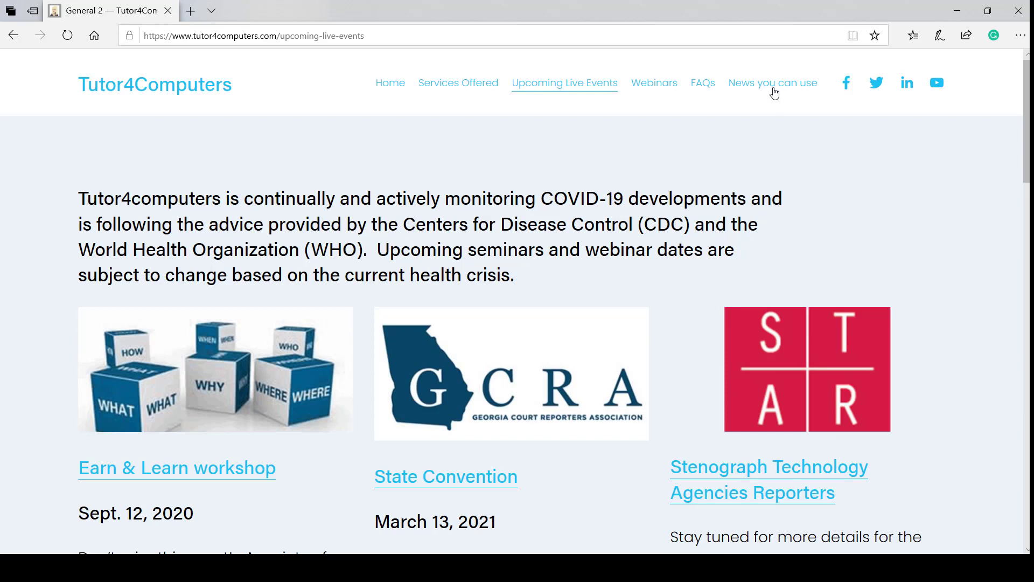
scroll(572, 102, "down", 4)
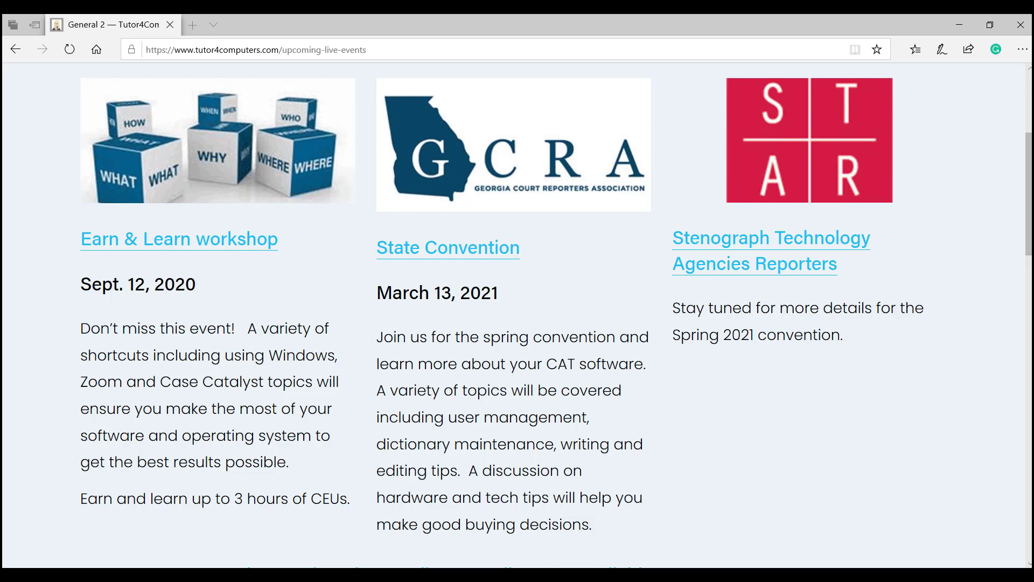
scroll(517, 317, "down", 8)
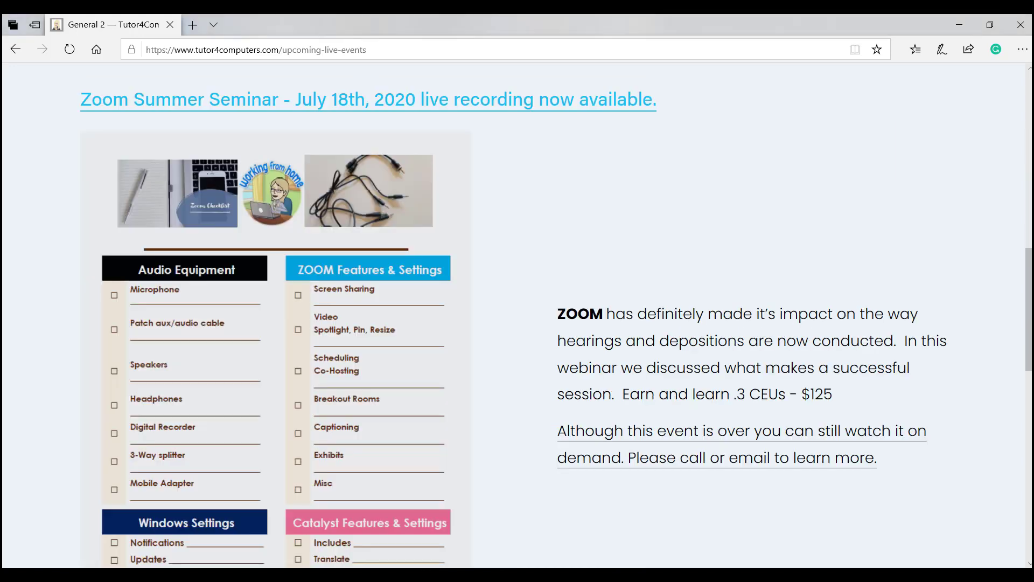